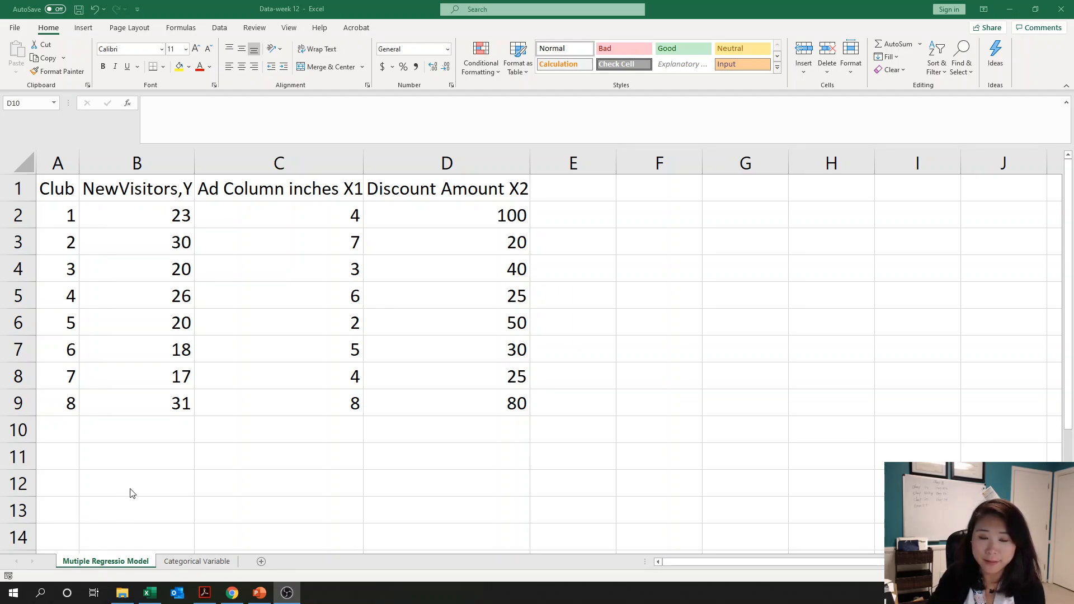
- View the SPA Club example slide in PowerPoint and, back in Excel, examine the NewVisitors, Ad Column inches and Discount Amount columns
click(260, 594)
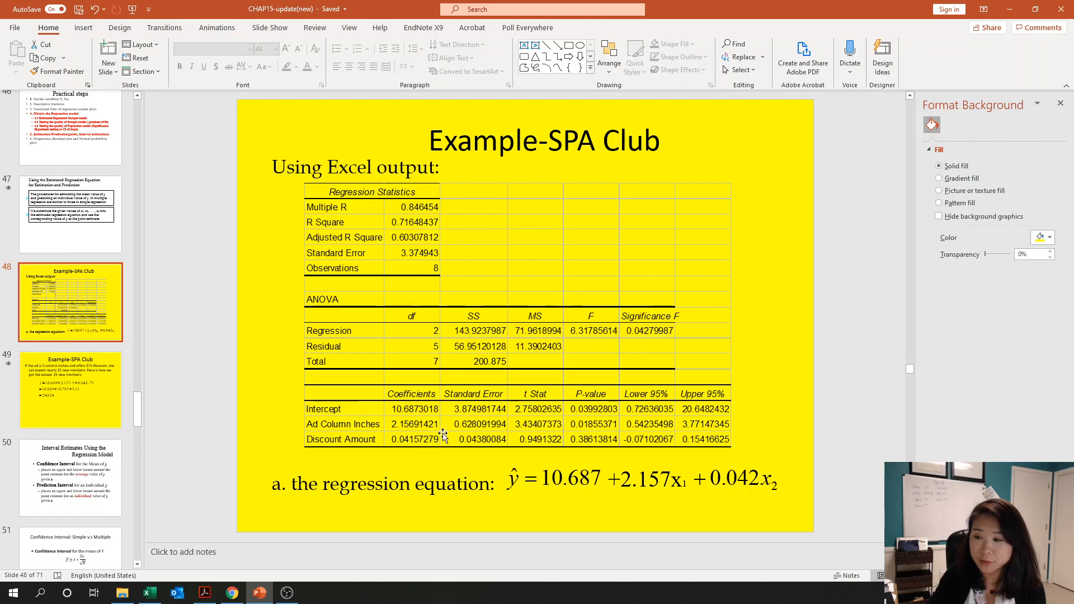
click(259, 594)
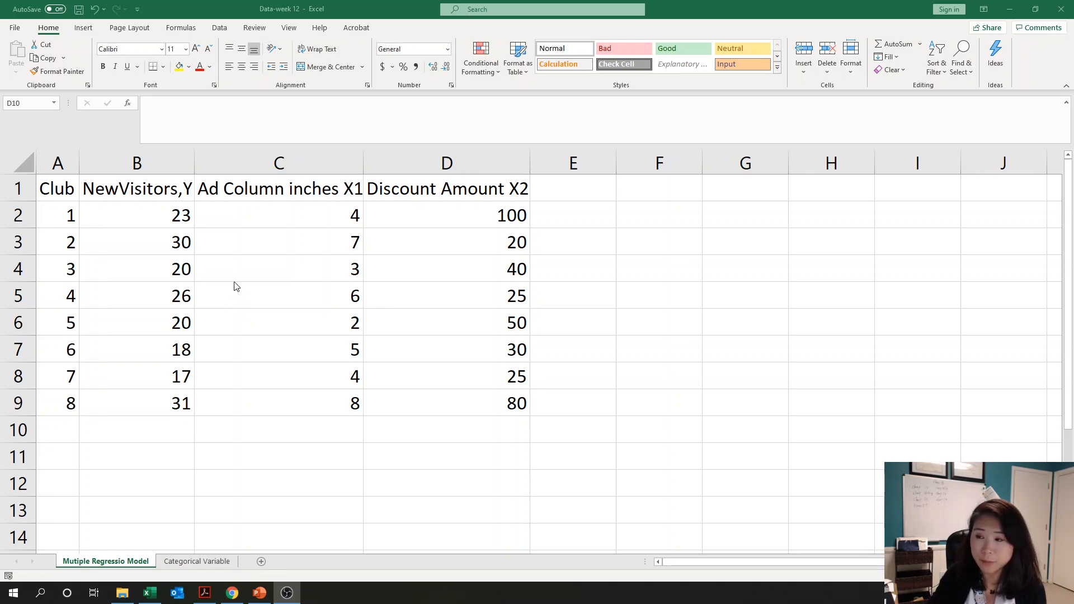
click(295, 191)
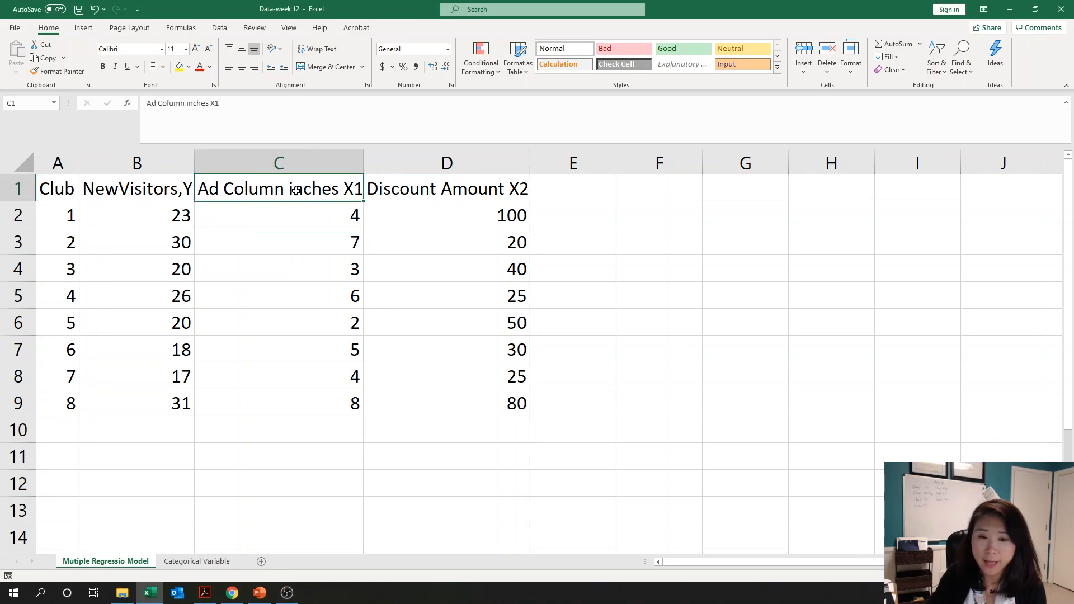
click(458, 188)
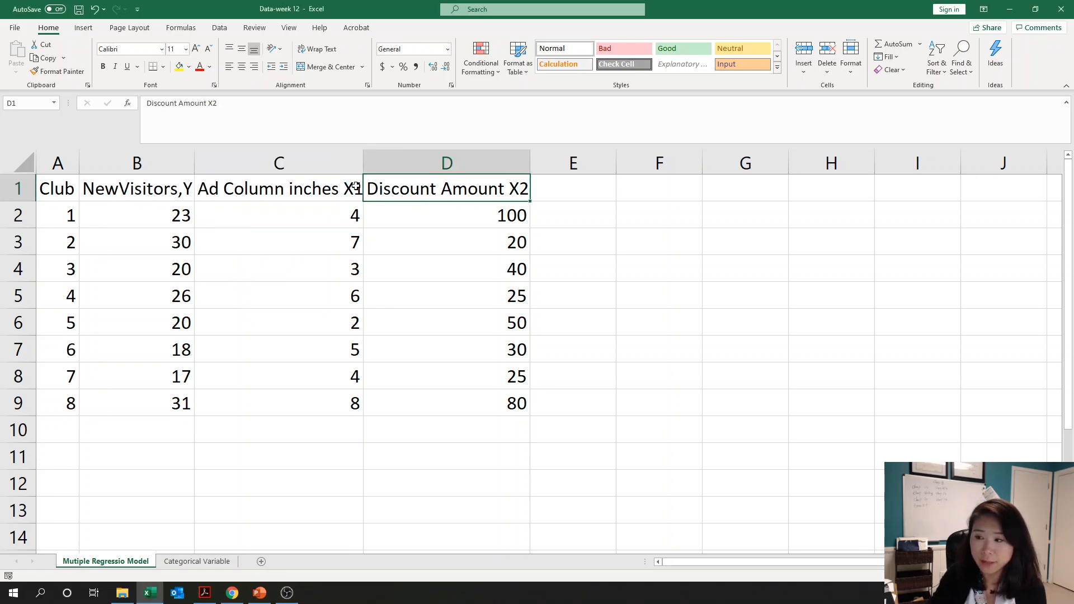
click(317, 185)
click(431, 189)
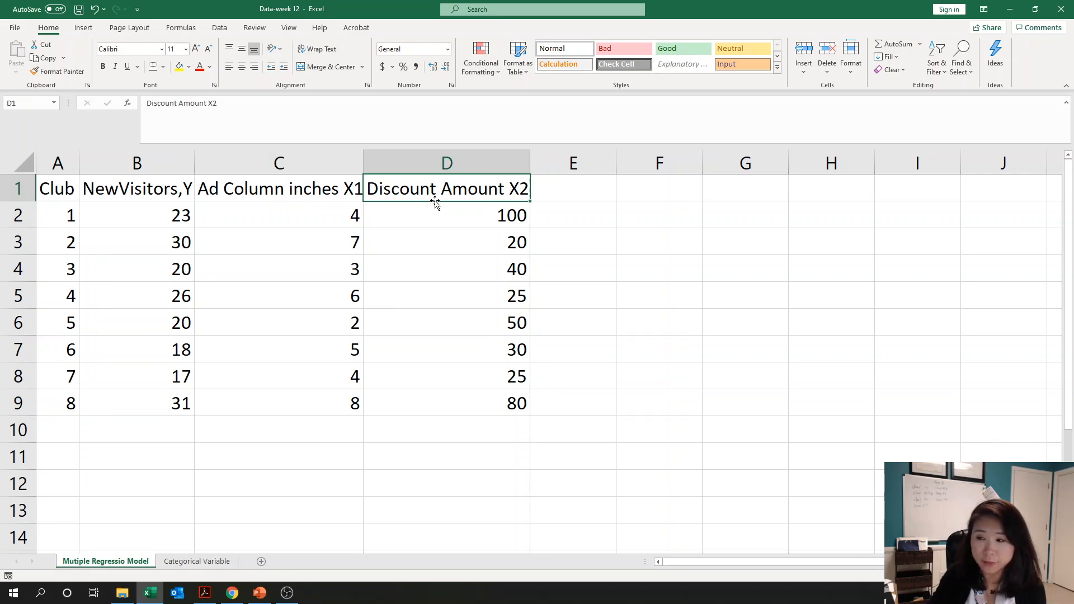
click(148, 191)
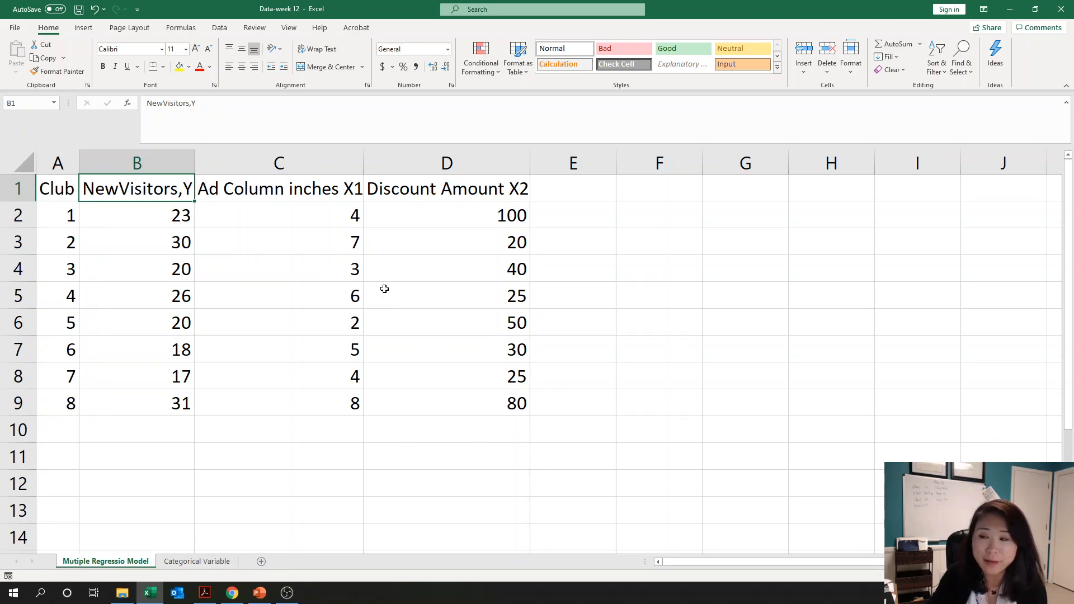
drag(292, 194, 480, 395)
click(647, 345)
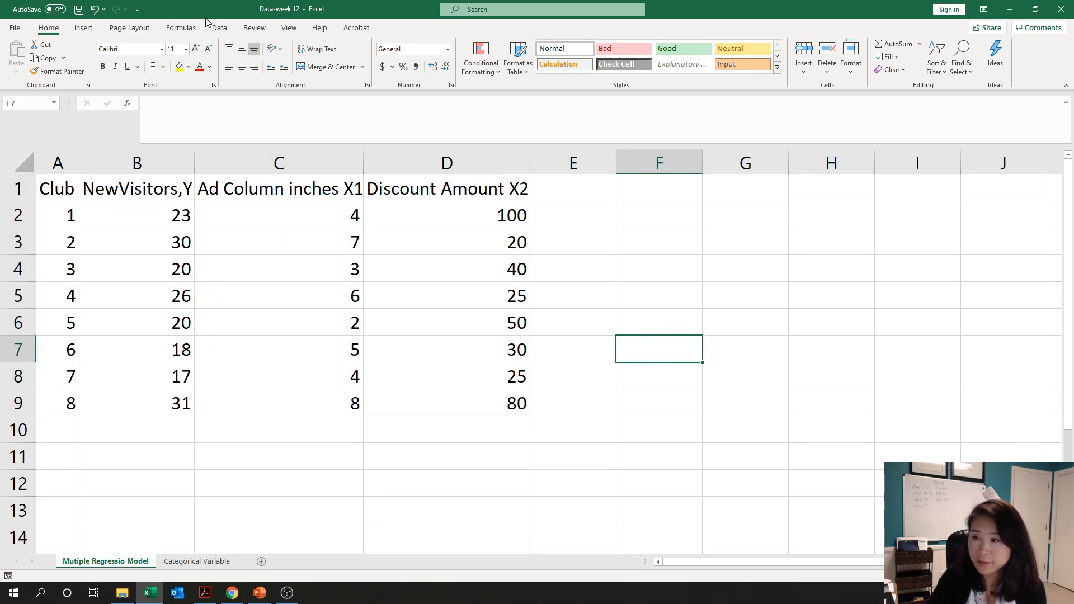
- Start a Regression analysis with $B$1:$B$9 as the Y range and $C$1:$D$9 as the X range
click(223, 30)
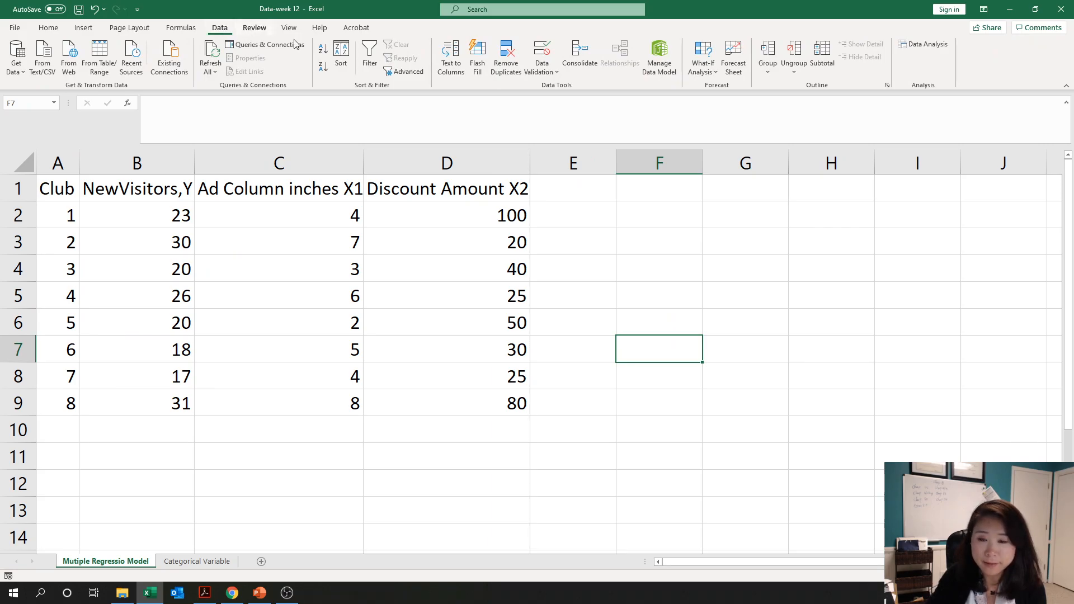
click(918, 44)
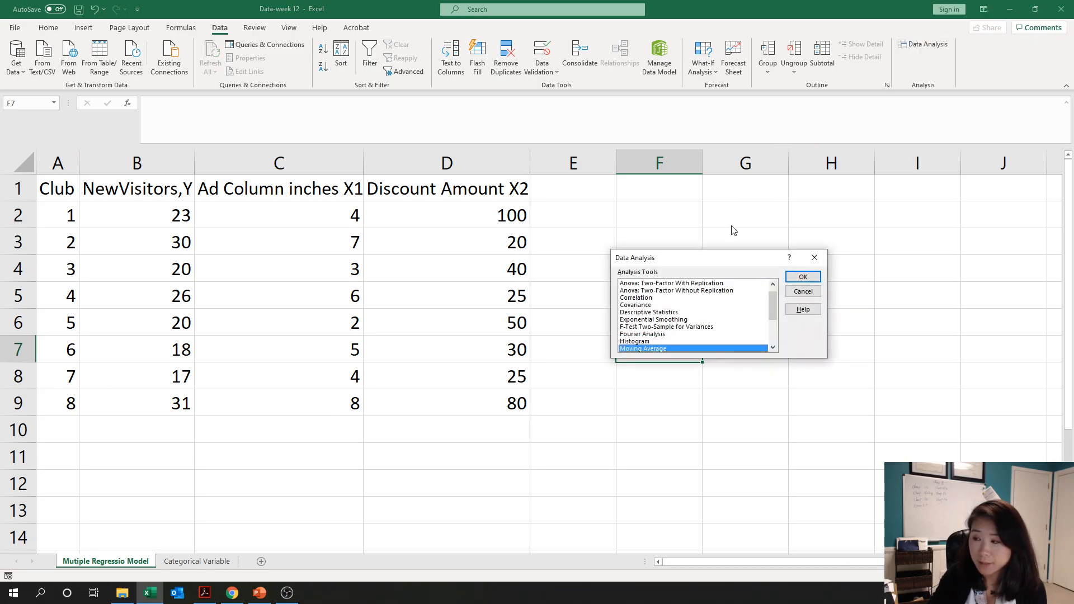
scroll(653, 345, down, 1)
click(649, 349)
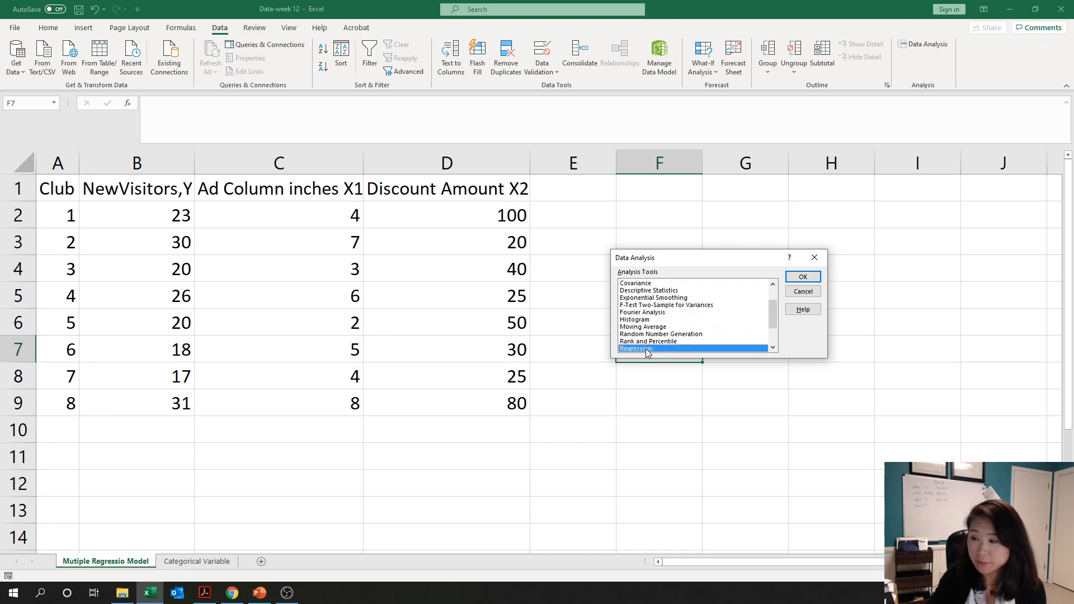
click(803, 278)
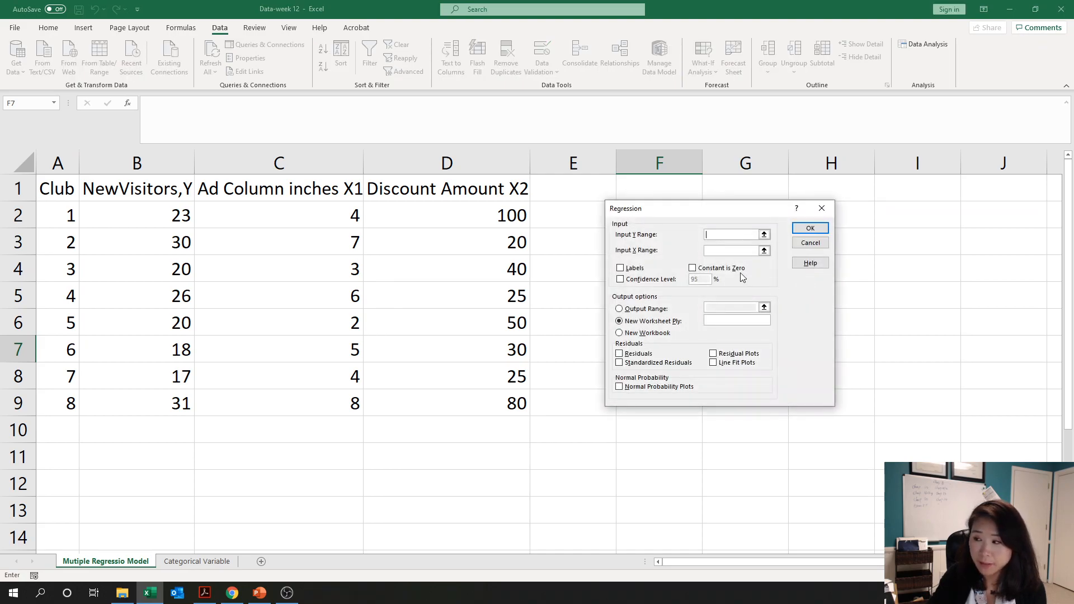
click(169, 189)
drag(169, 189, 156, 398)
click(745, 250)
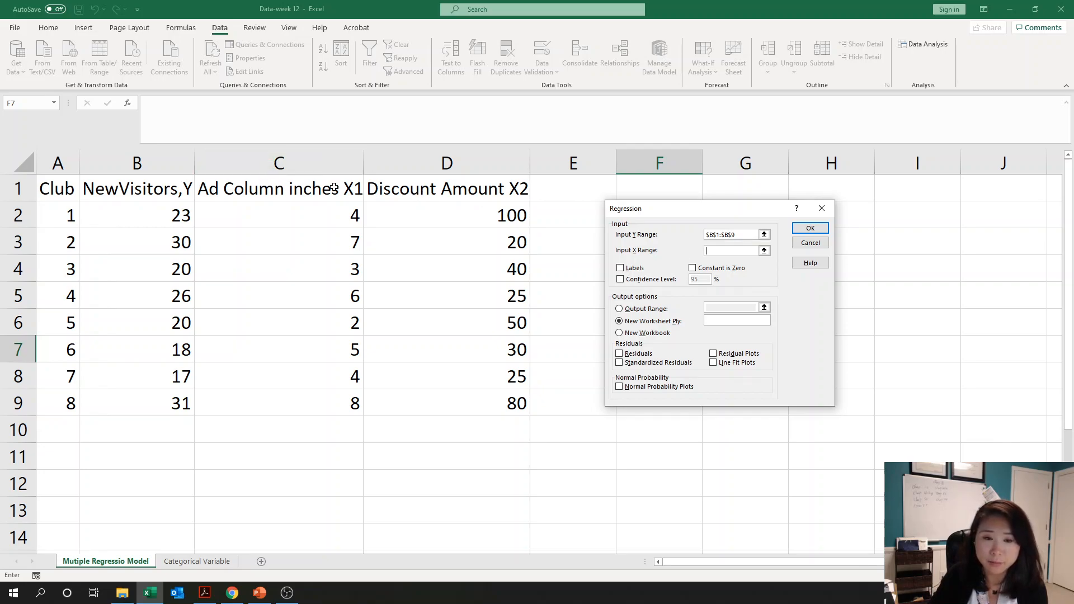
drag(299, 191, 445, 402)
- Include labels and line fit plots in the regression and run it with output to a new worksheet
click(620, 269)
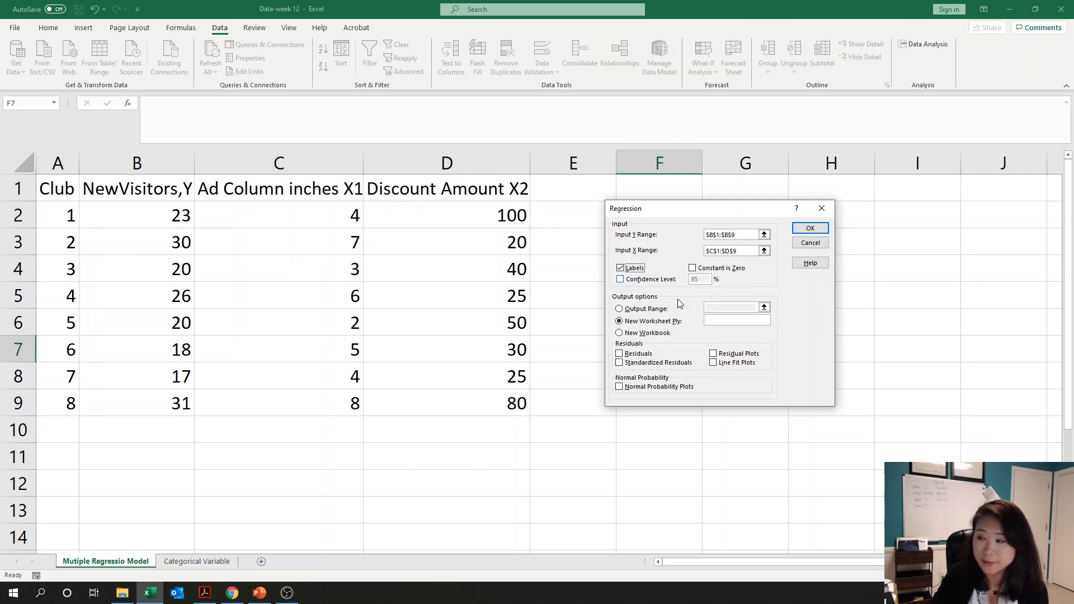
click(713, 363)
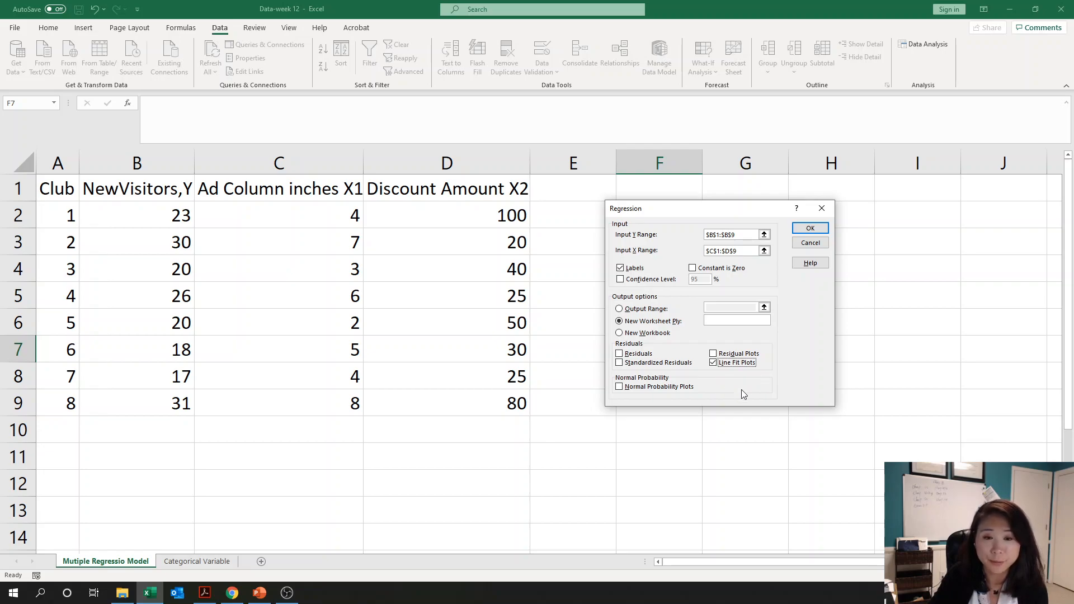
click(809, 229)
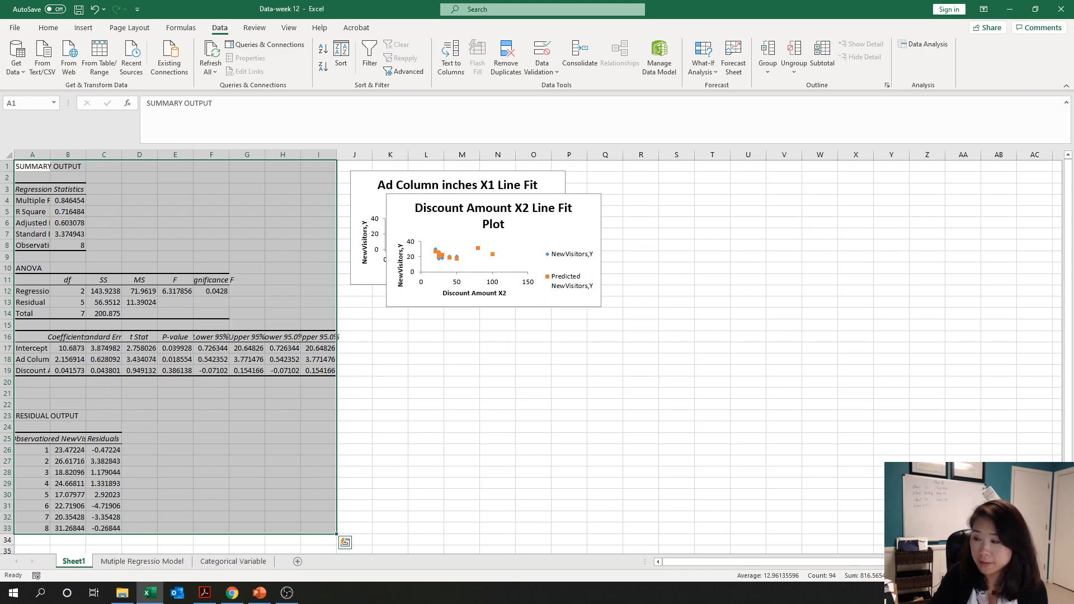
- Format all cells of the regression output sheet as Number with 4 decimal places
scroll(532, 352, up, 5)
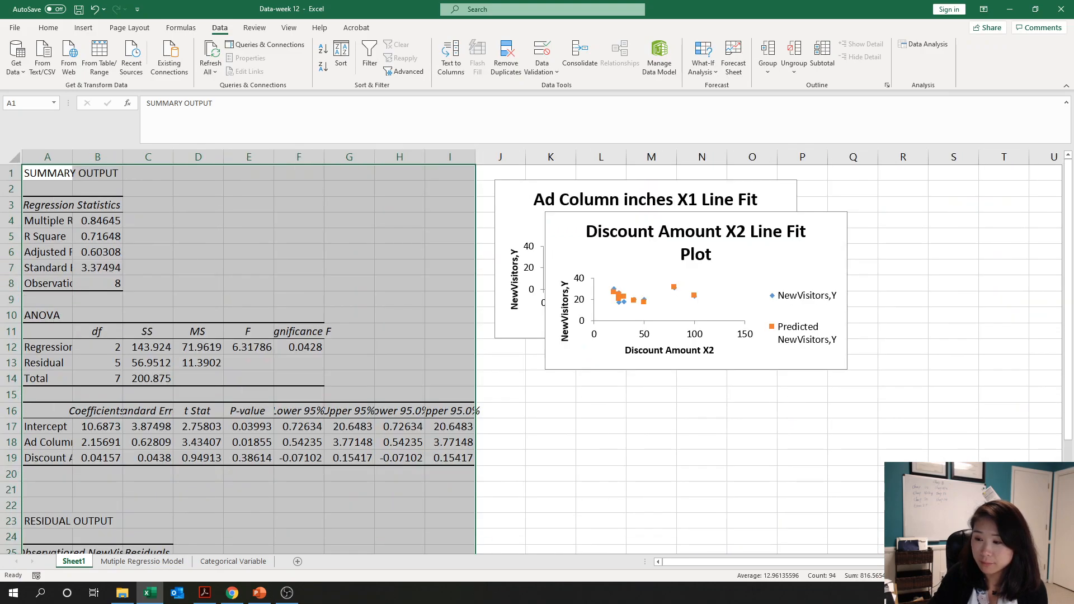
scroll(761, 474, up, 1)
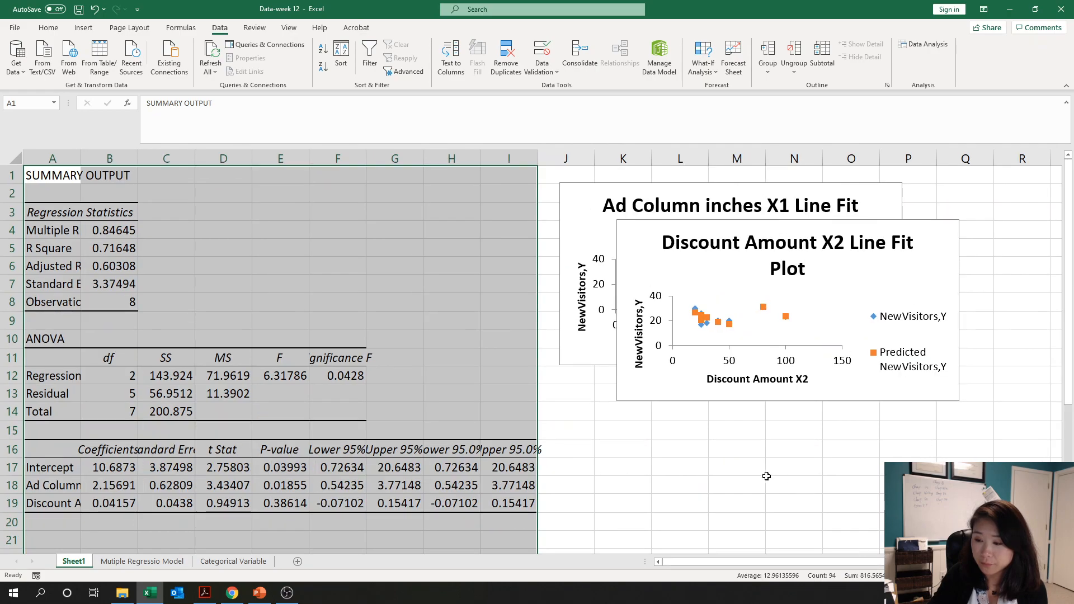
scroll(636, 424, up, 1)
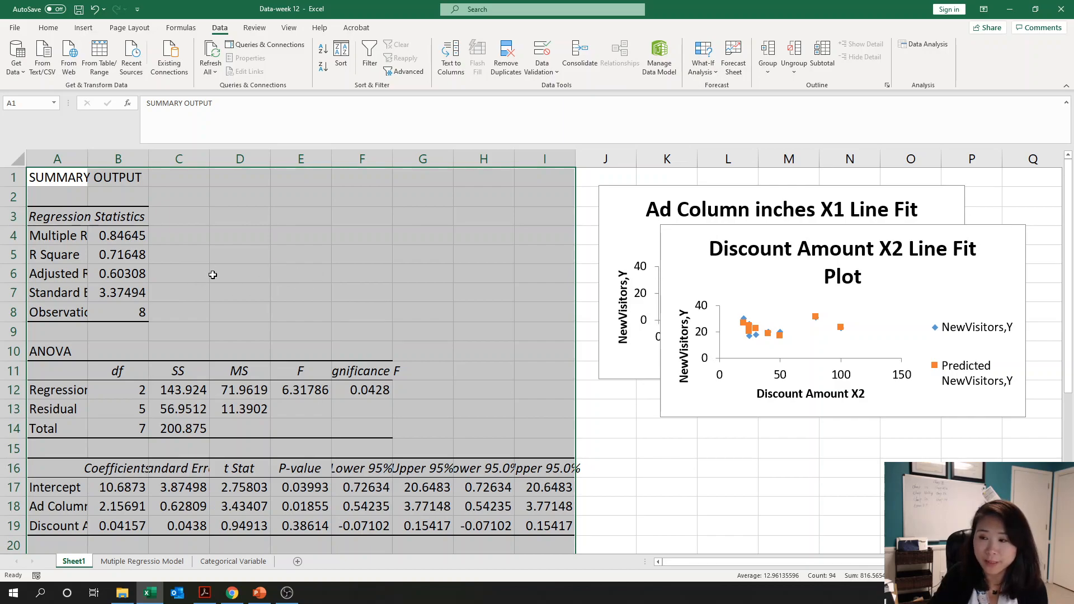
click(16, 159)
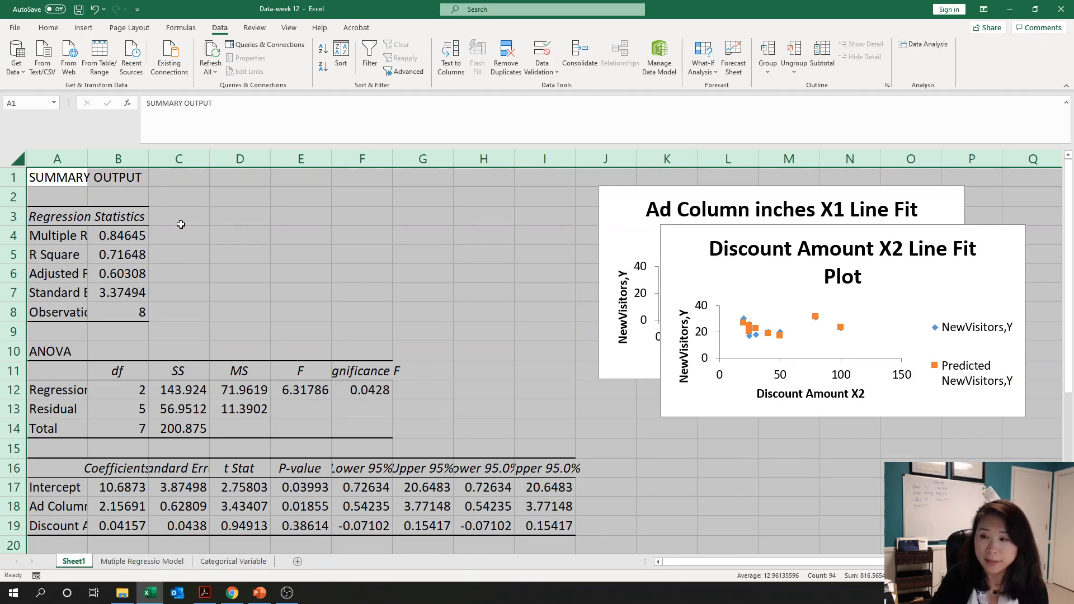
right_click(219, 258)
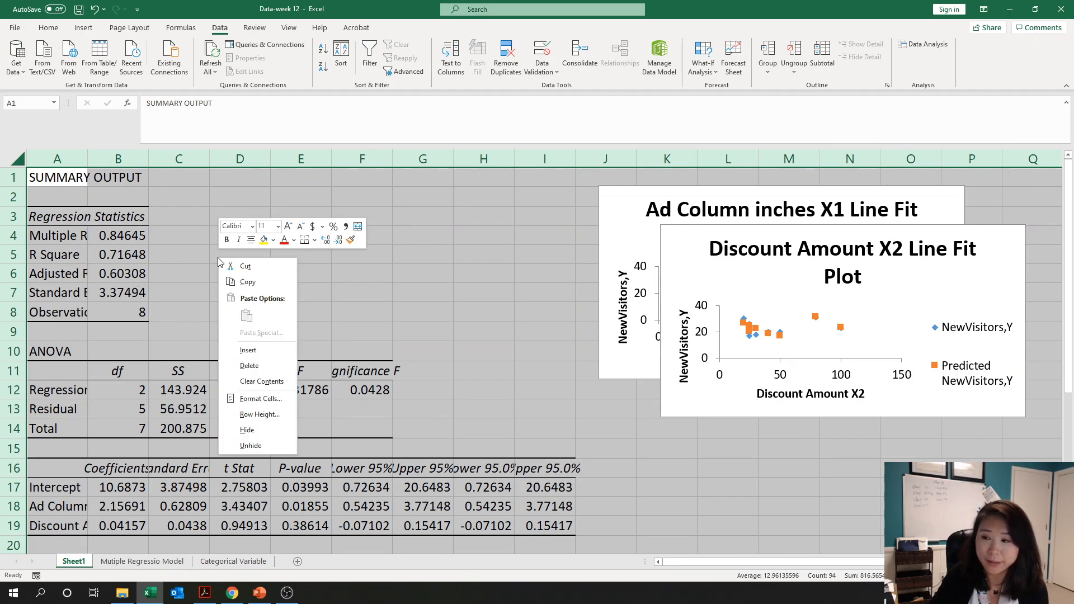
click(261, 399)
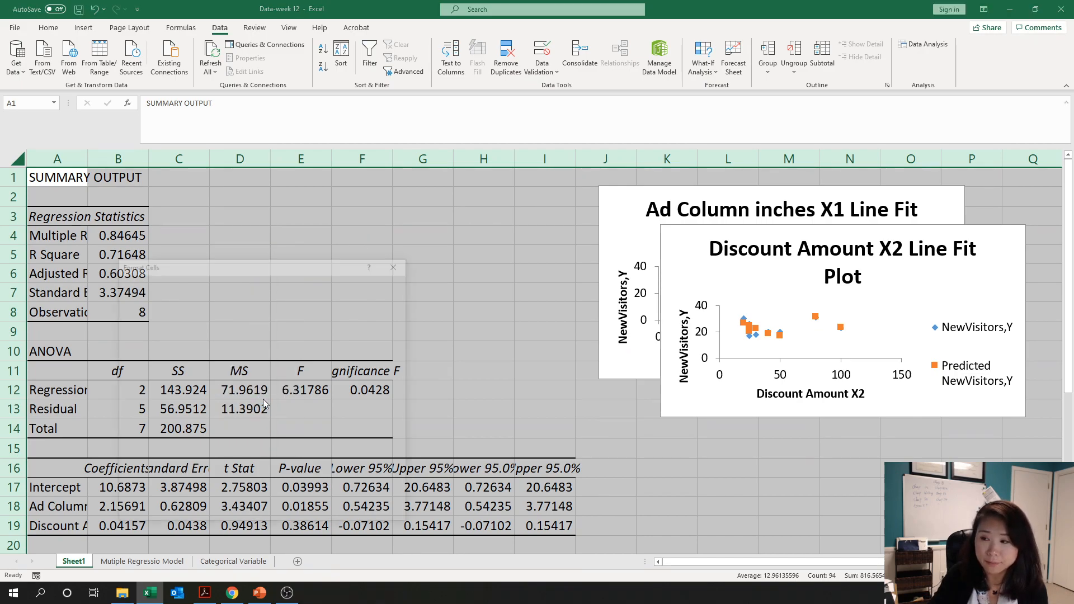
click(140, 315)
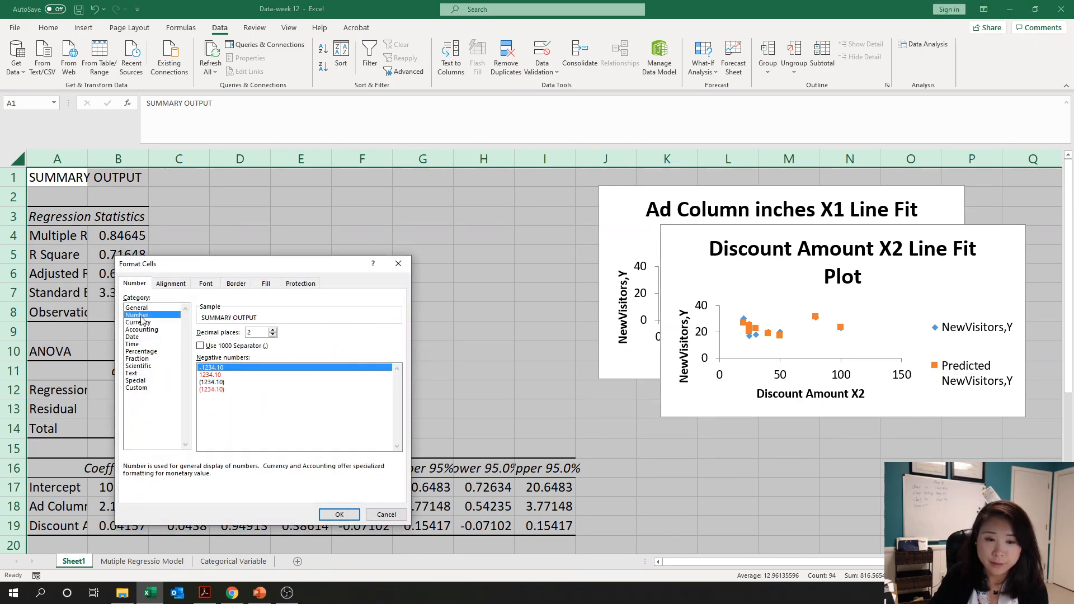
click(272, 331)
click(273, 331)
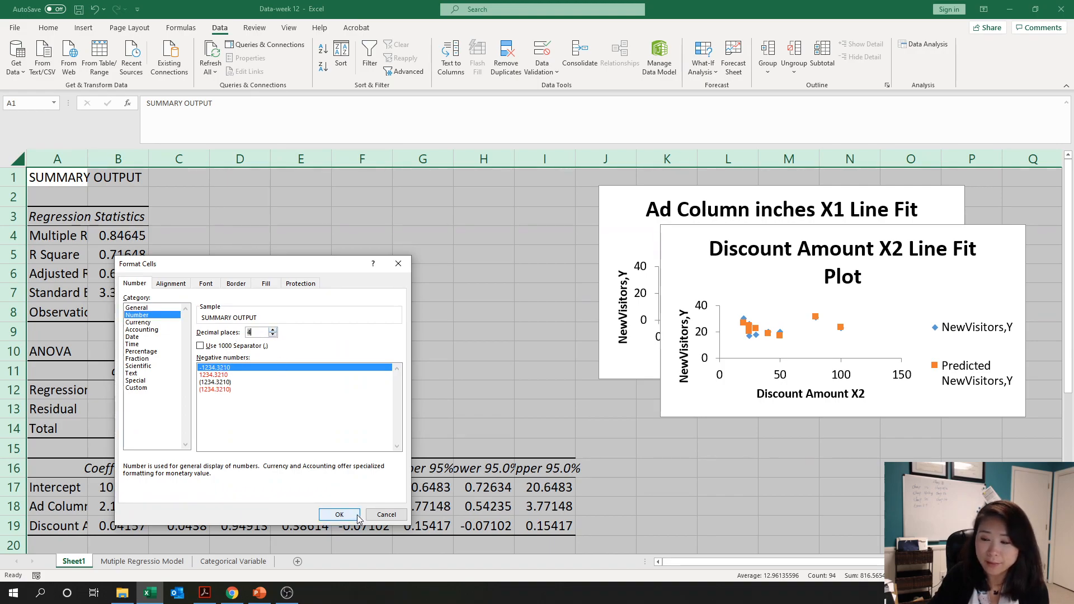
click(339, 514)
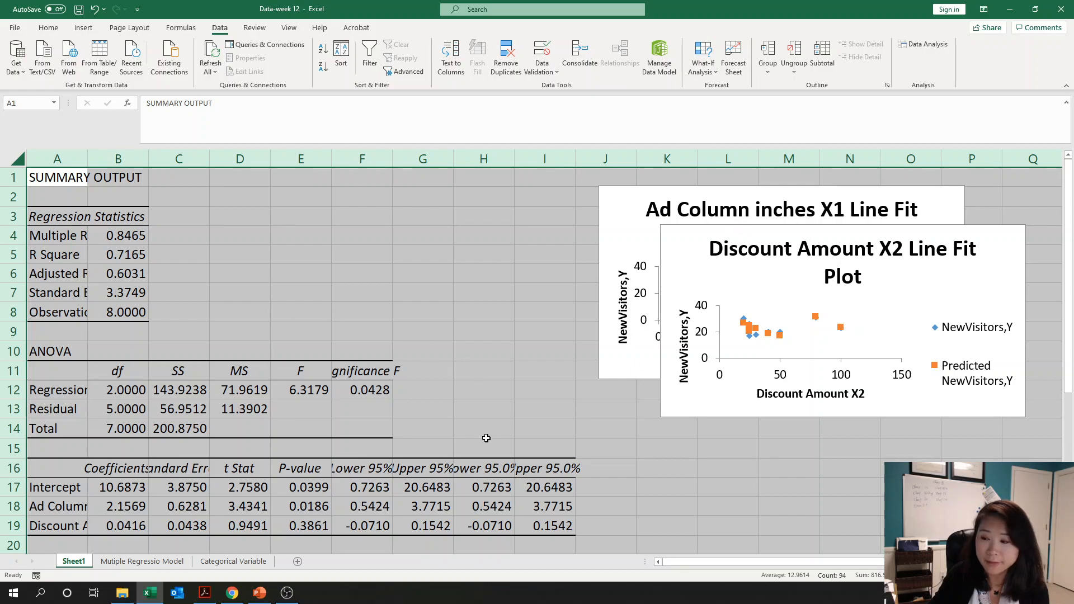
- Autofit the widths of columns A through I on the regression output sheet
drag(76, 153, 515, 156)
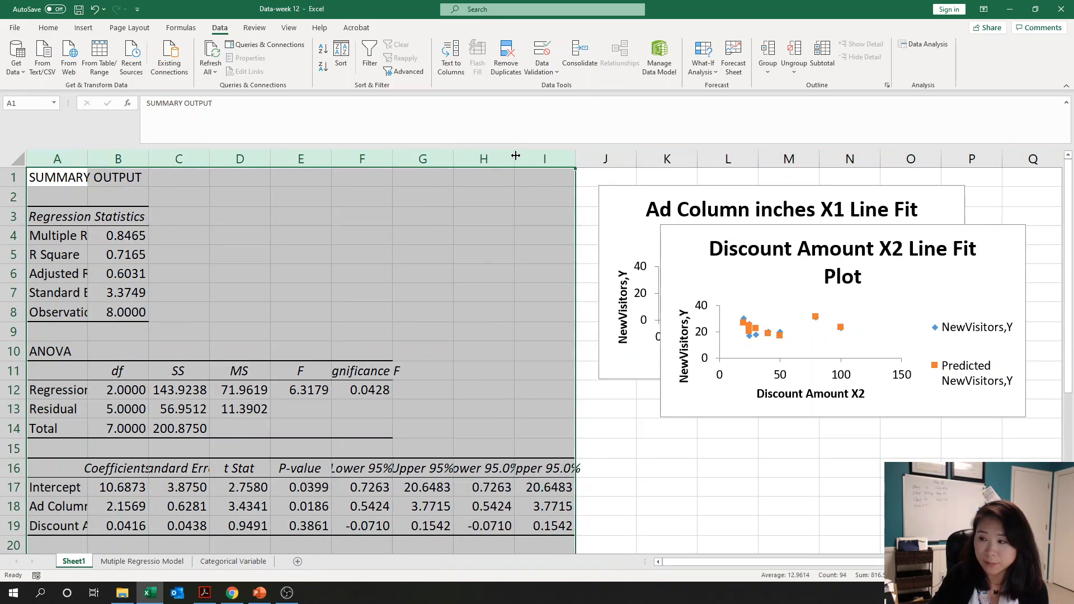
double_click(514, 157)
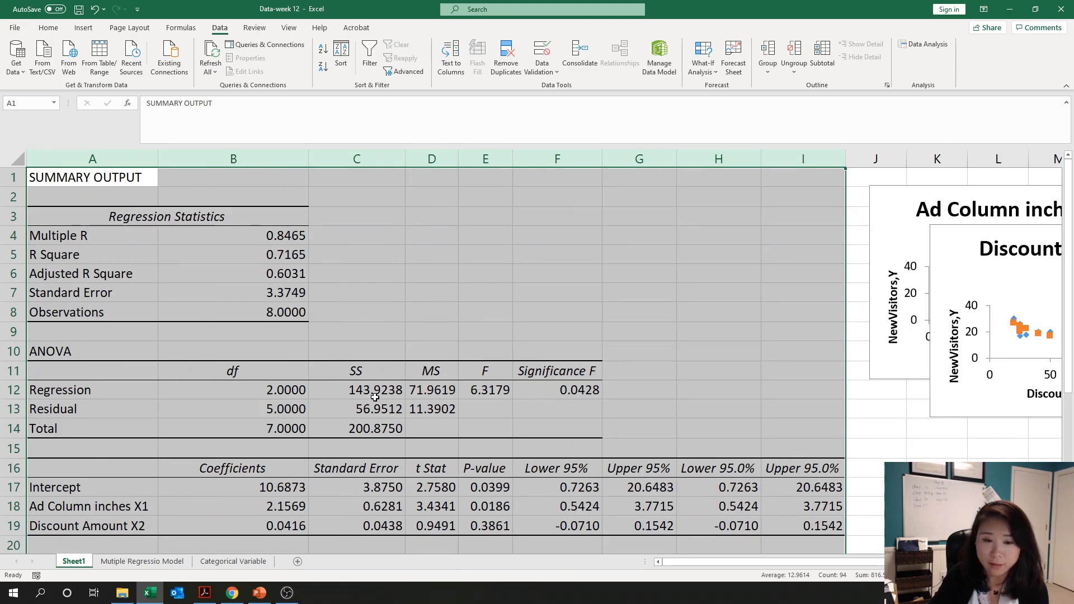
click(274, 325)
- Inspect the full-precision value of the regression's Standard Error in cell B7 without altering it
click(274, 287)
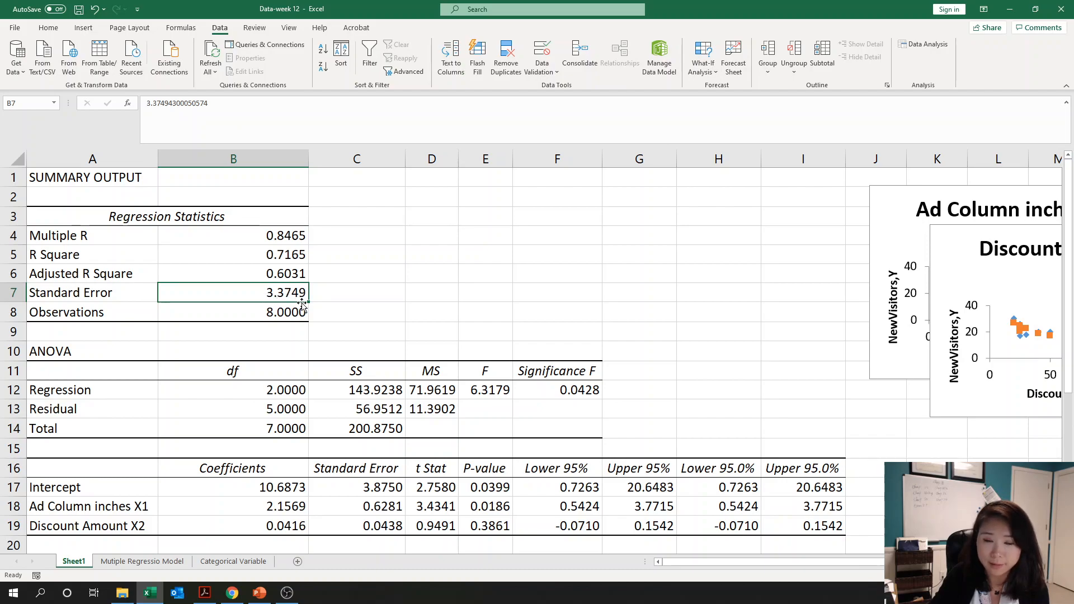
drag(150, 104, 219, 118)
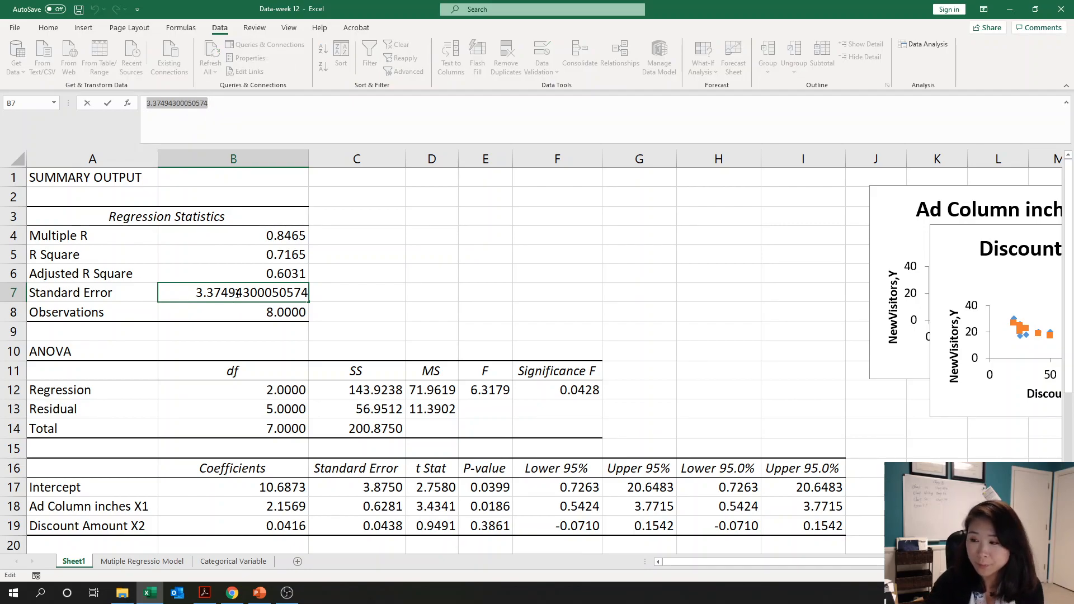
key(Return)
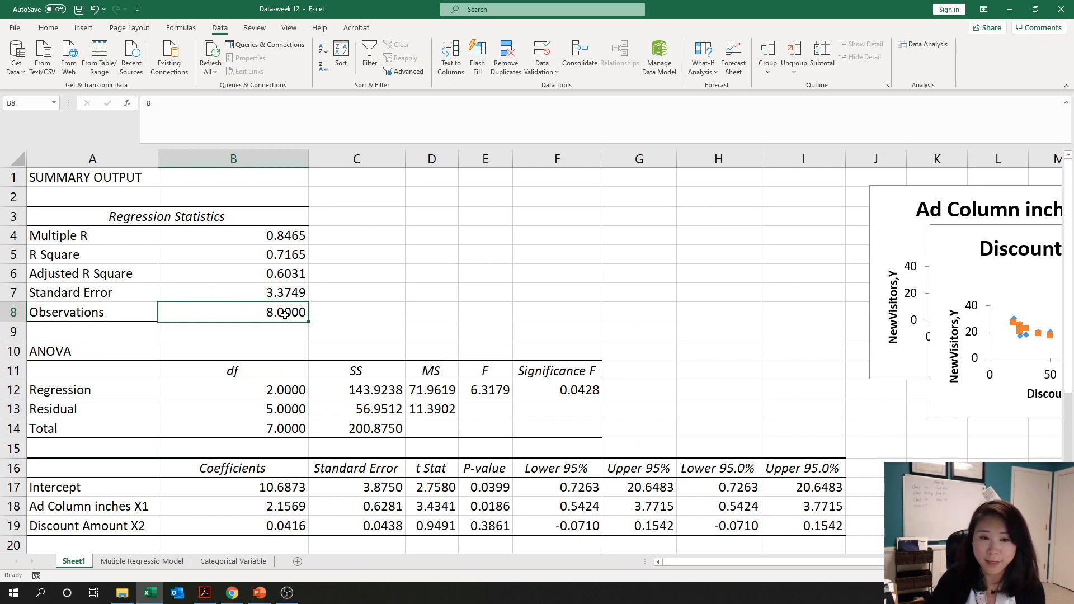